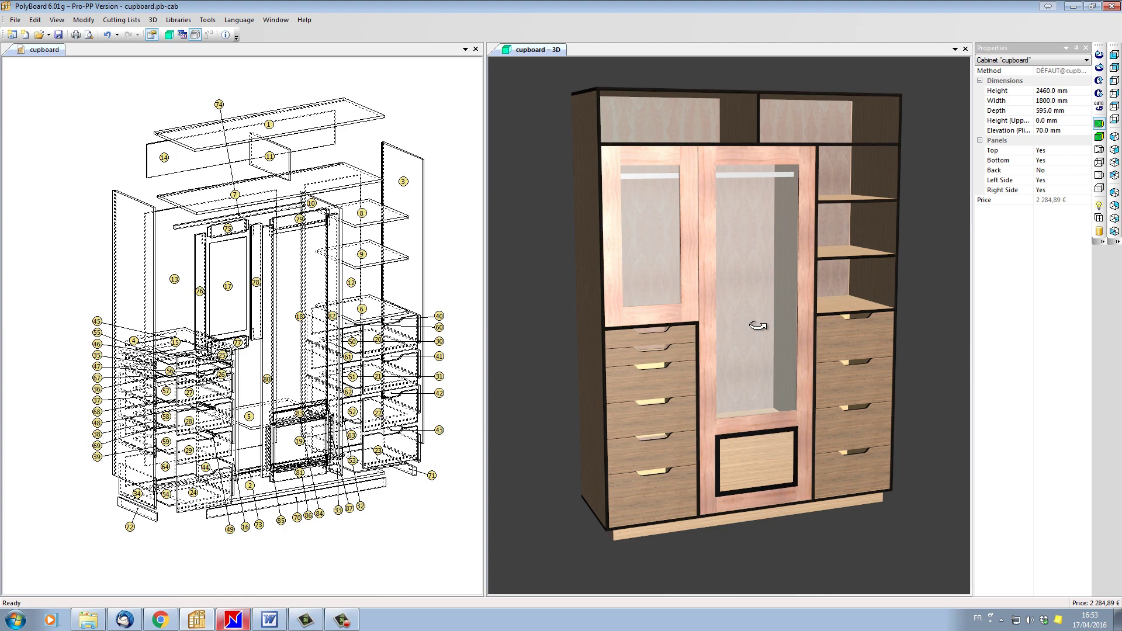
Step: Export the cupboard parts via post-processor to the nested cupboard\cupboard folder for OptiNest
click(18, 20)
mouse_move(40, 159)
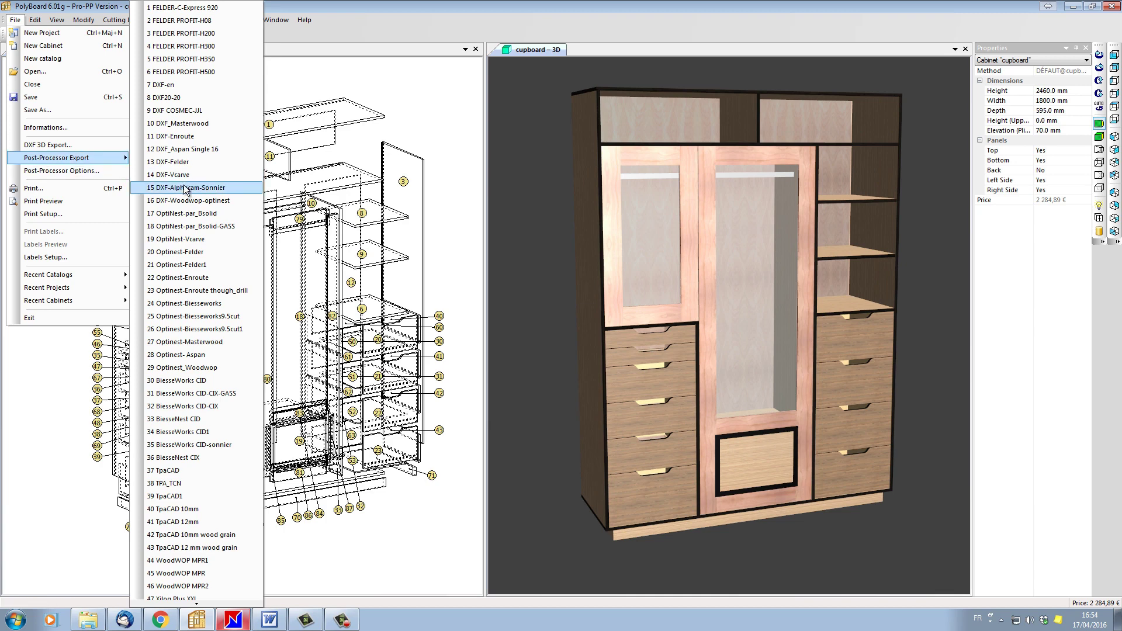
click(182, 213)
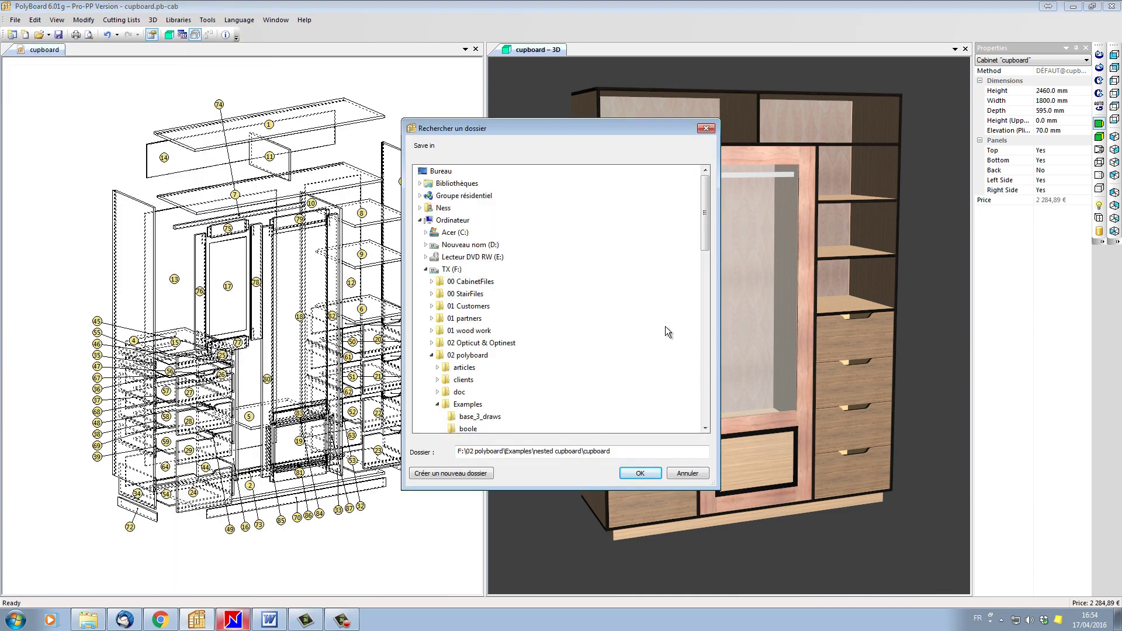
click(653, 473)
click(605, 364)
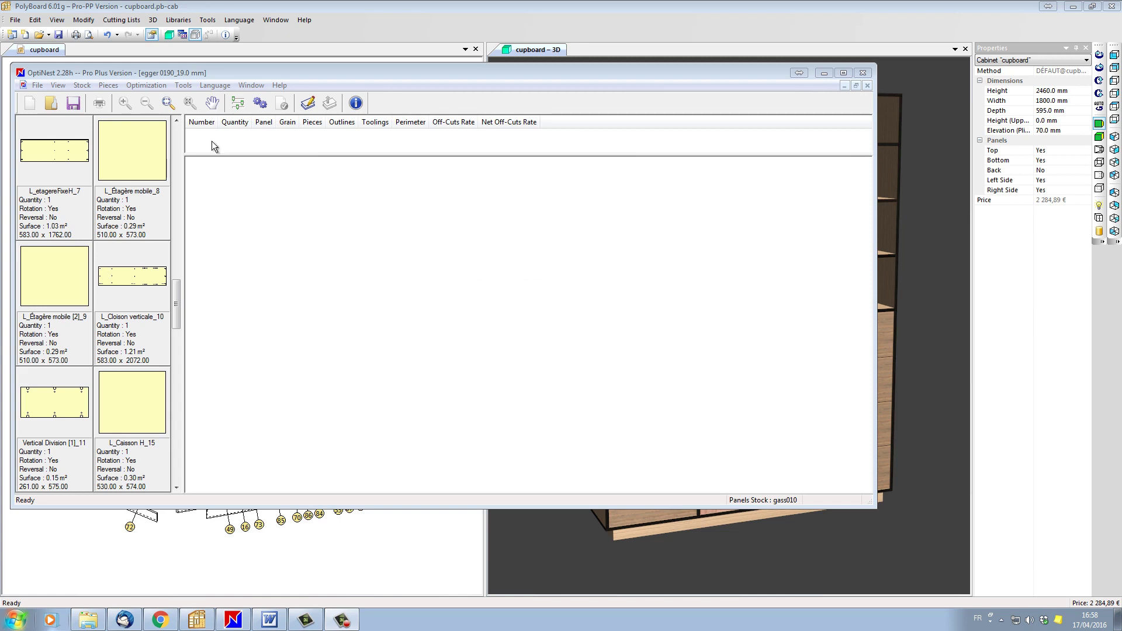
Step: Keep egger 0190_19.0 mm active, widen the thumbnail pane, and bring up gass010's stock sheets
click(257, 86)
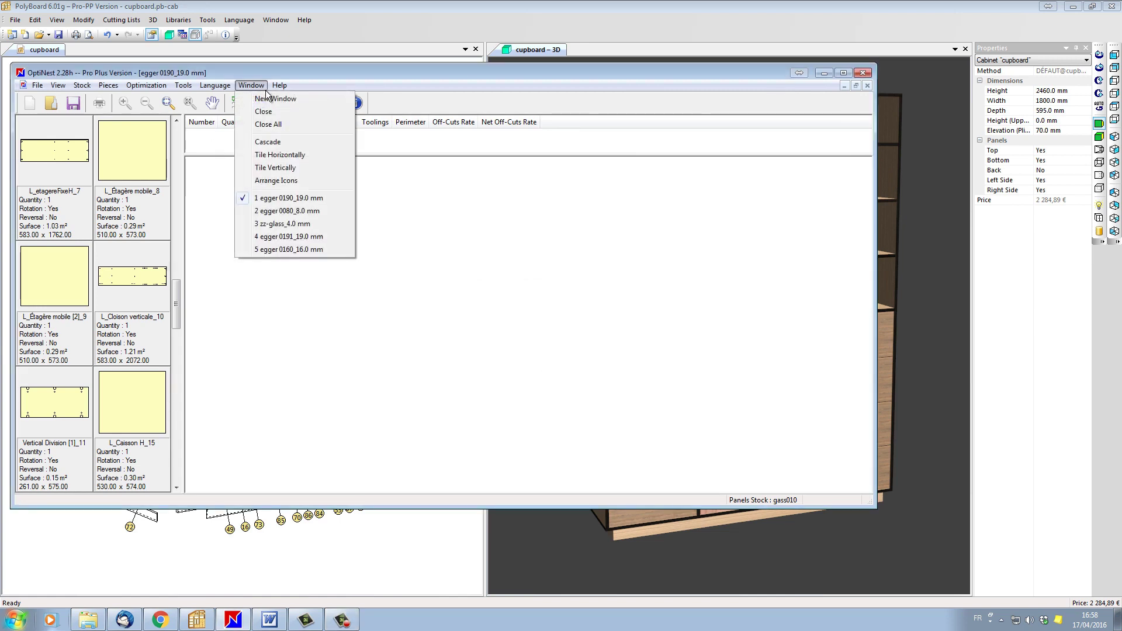
click(290, 198)
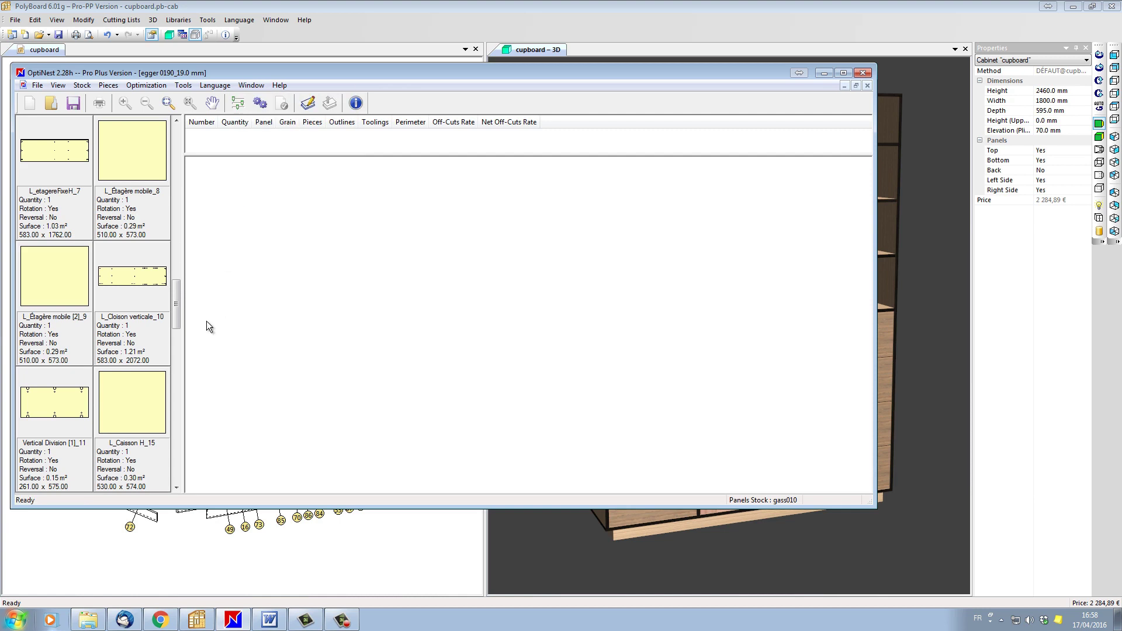
drag(183, 310, 209, 314)
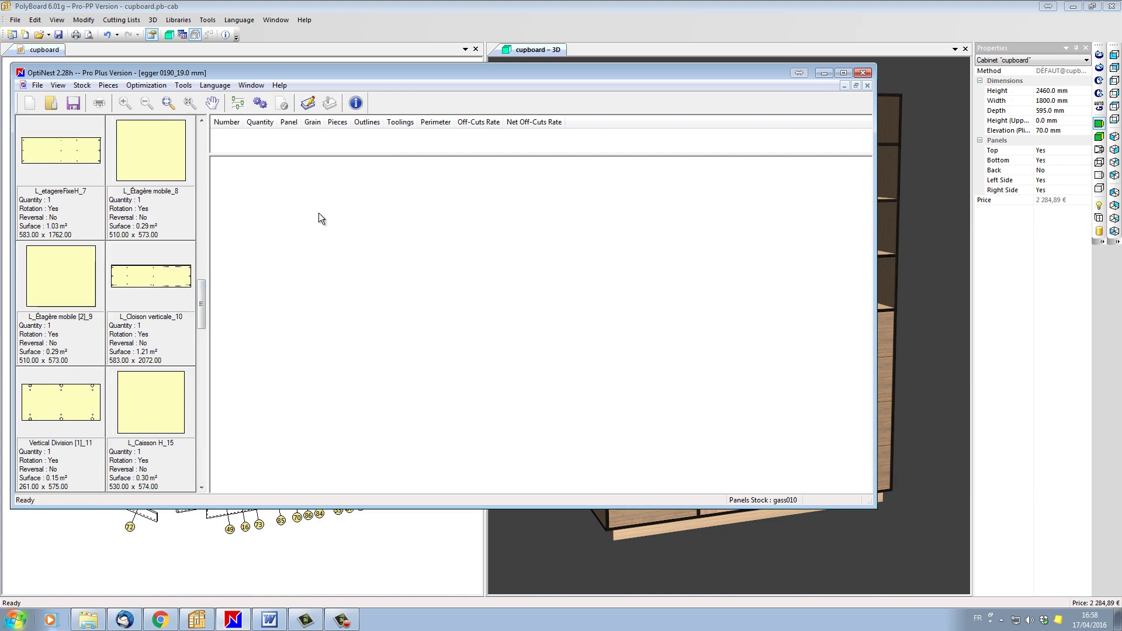
click(308, 104)
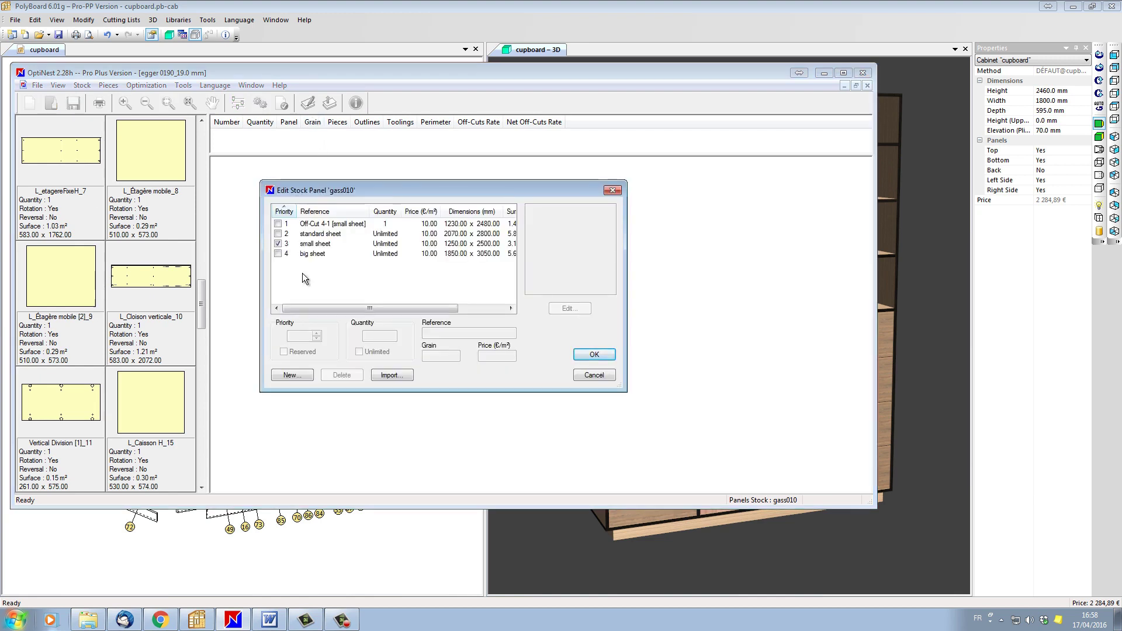
Step: Add the standard and big sheets to the stock and nest the parts onto three sheets
click(281, 233)
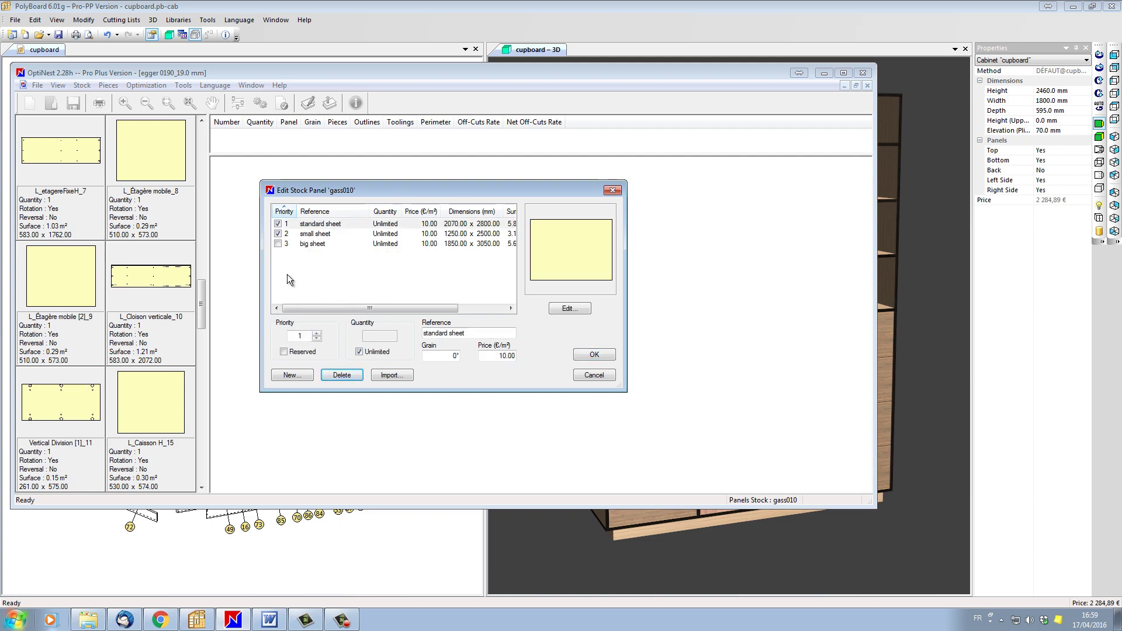
click(278, 244)
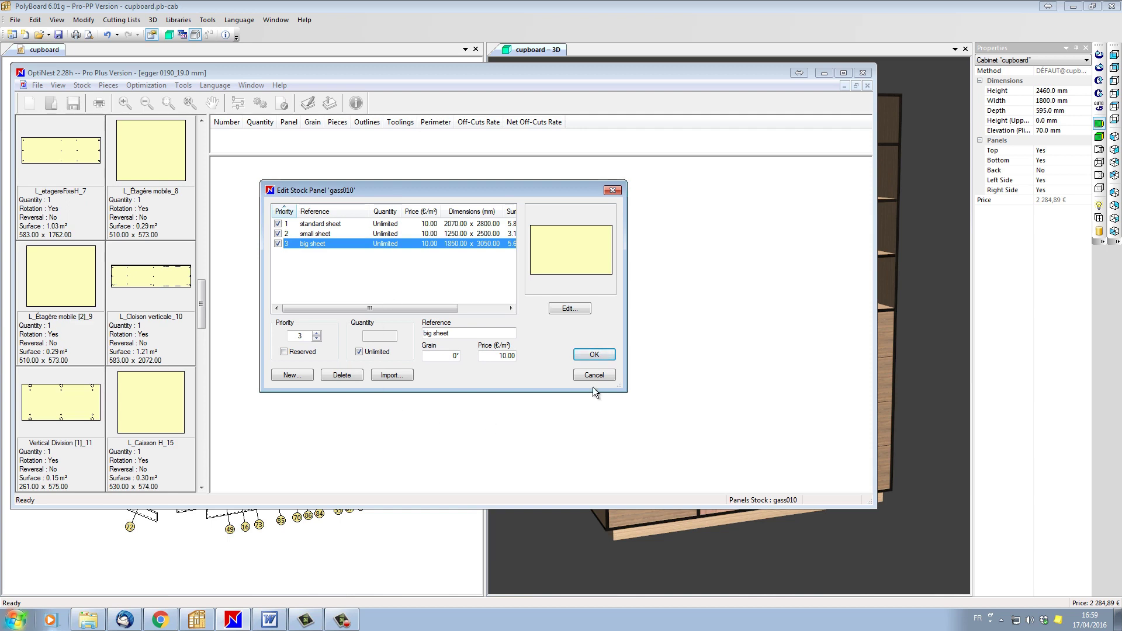
click(595, 355)
click(261, 104)
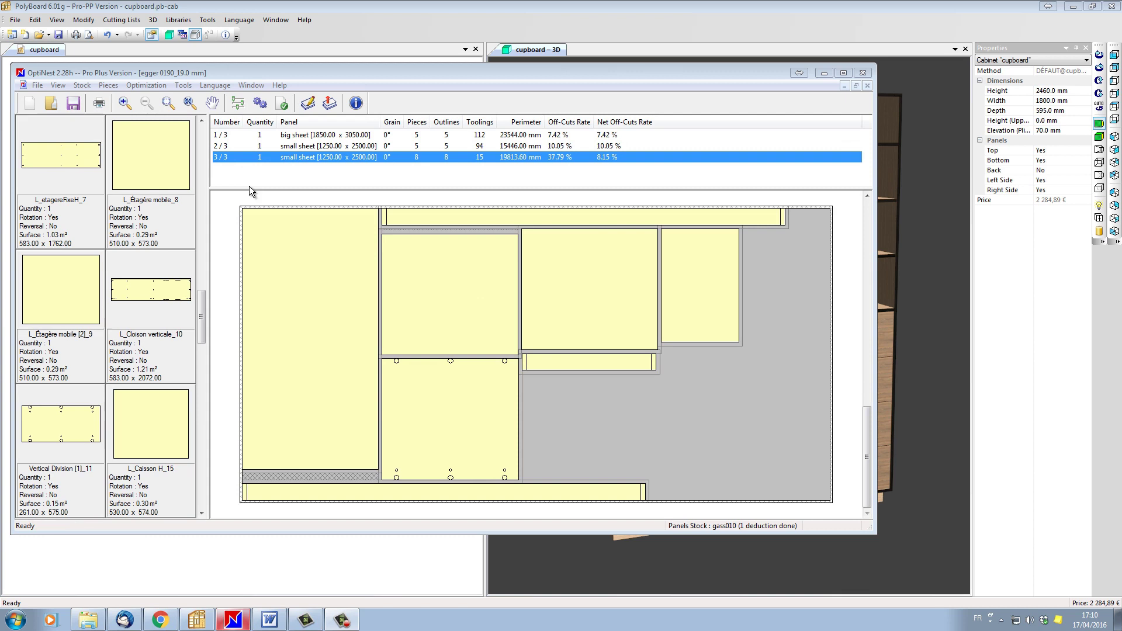
click(289, 135)
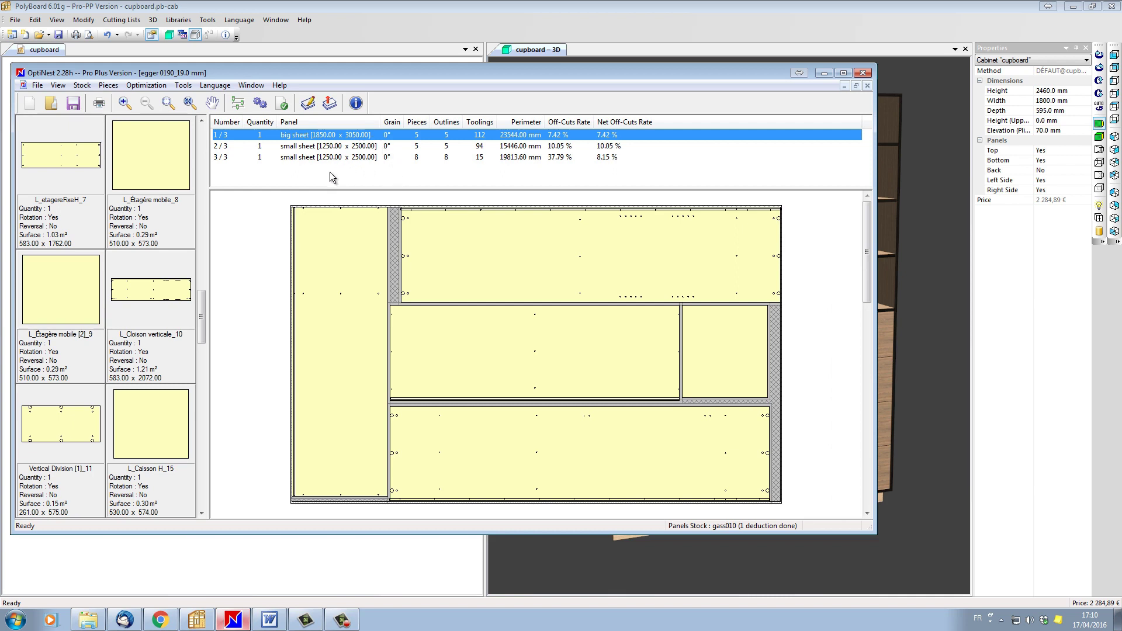
click(304, 146)
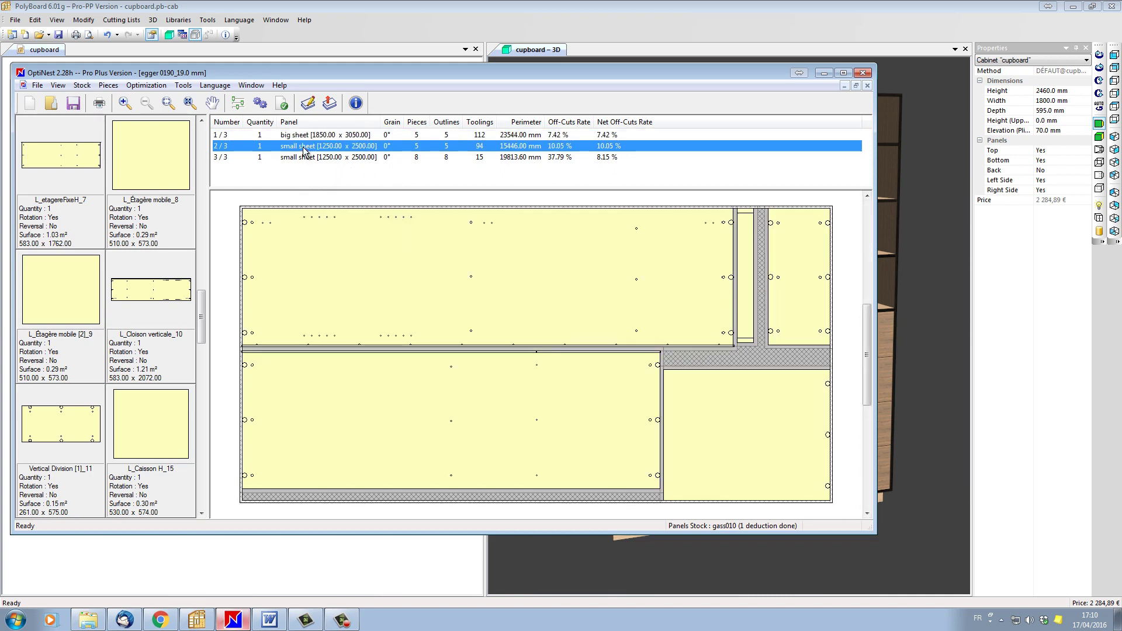
click(375, 158)
Step: Page through the print preview of the nesting report to the last page
click(37, 84)
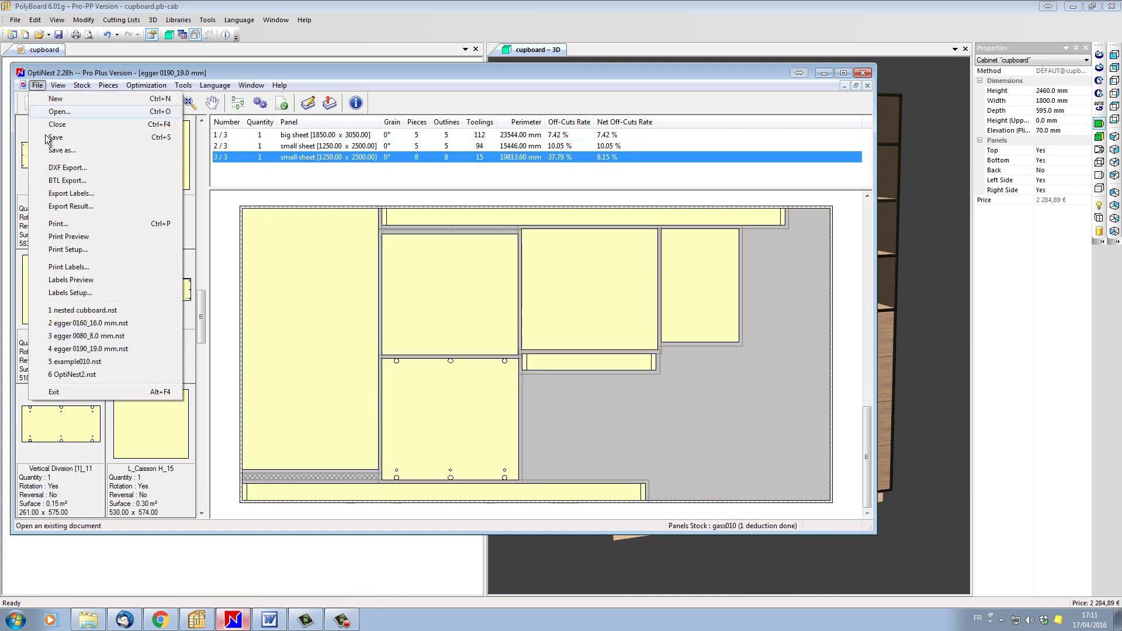
click(68, 237)
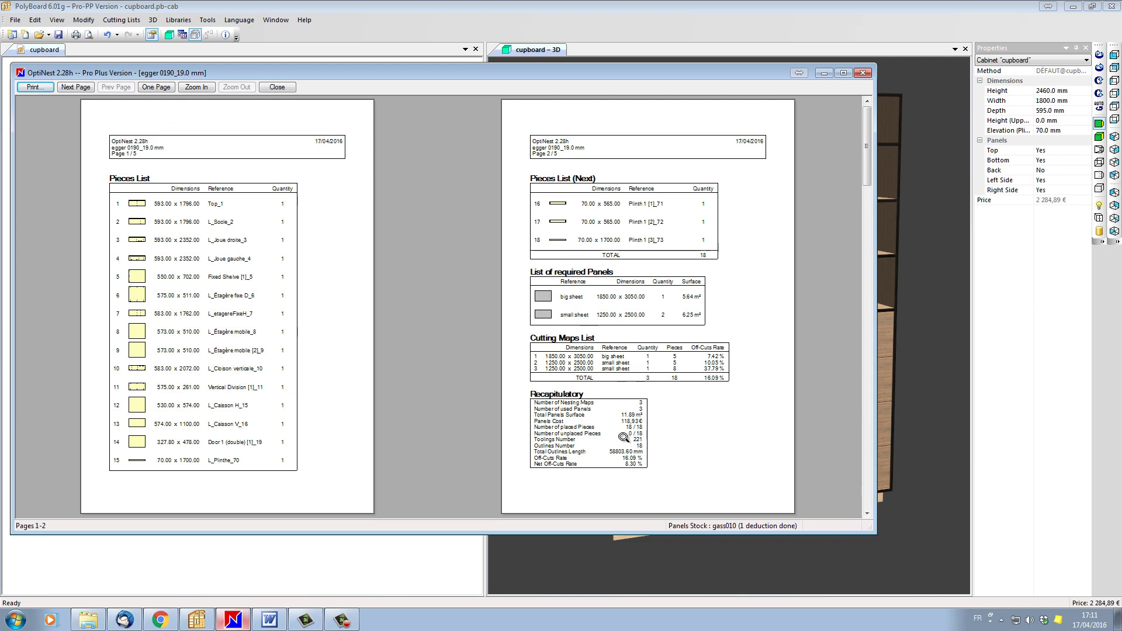
click(76, 87)
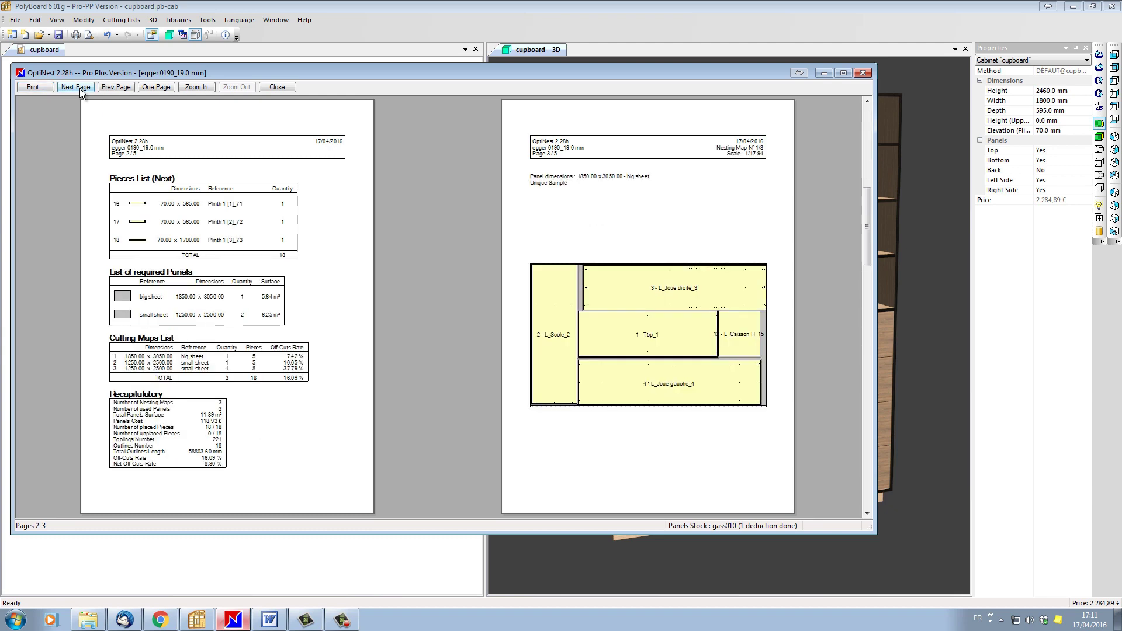
click(80, 89)
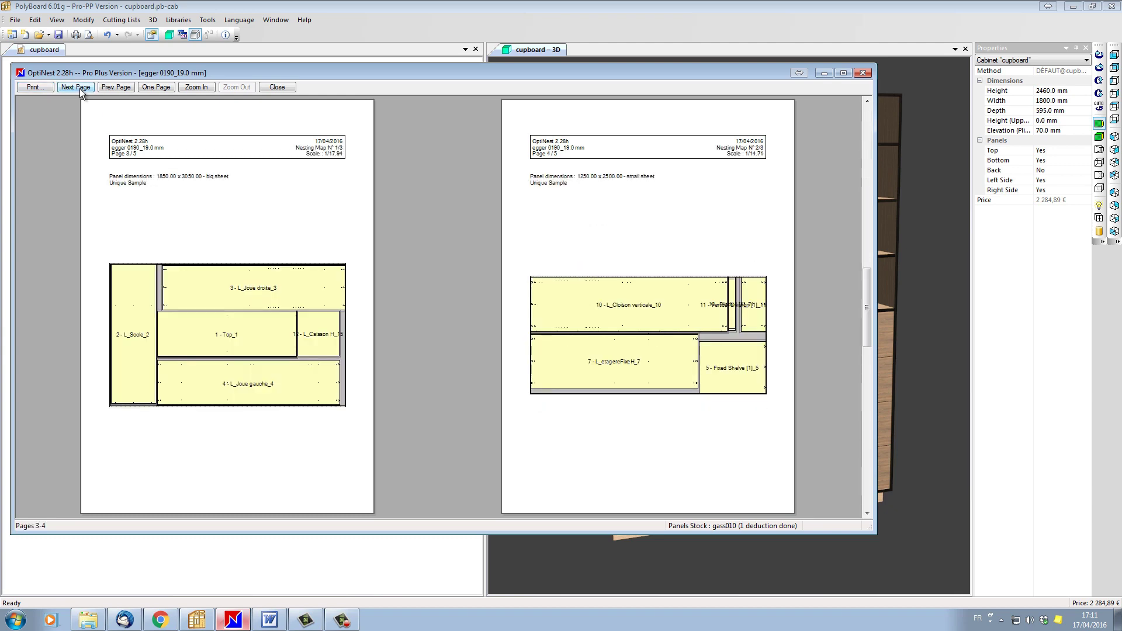
click(80, 89)
click(283, 87)
Step: Export and save labels for all nested parts
click(38, 85)
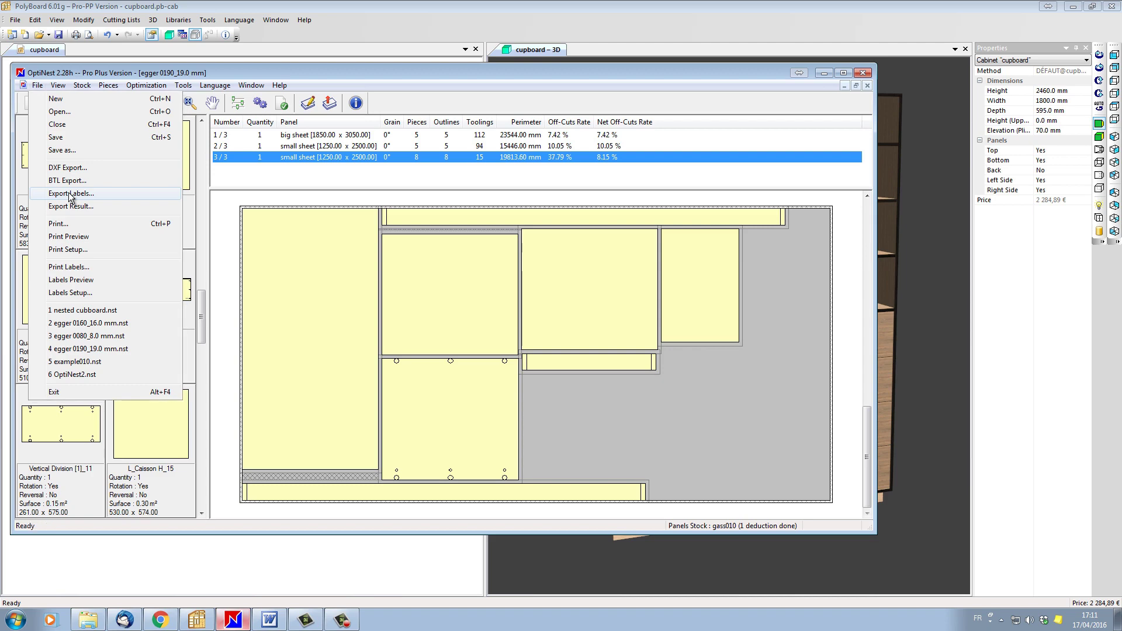
click(69, 194)
click(444, 254)
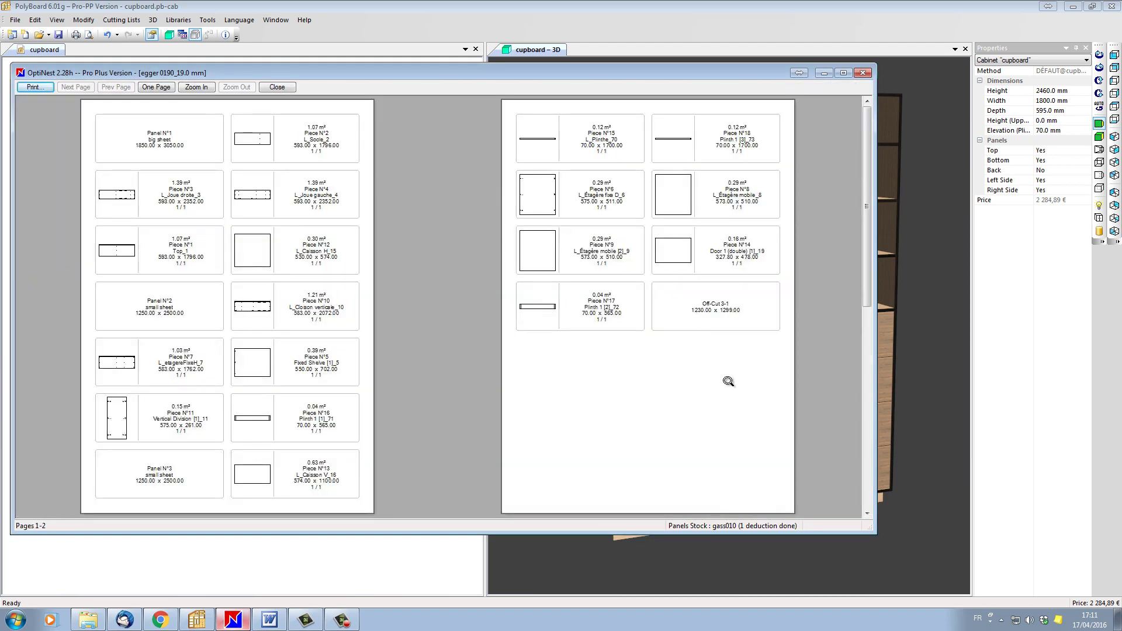
key(Escape)
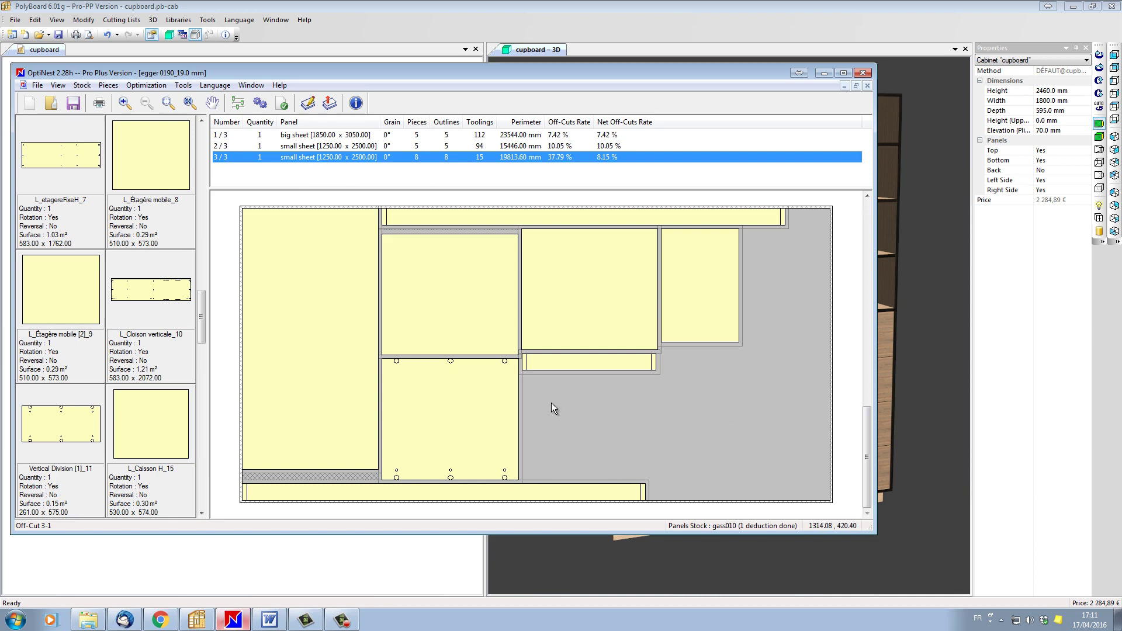
Step: Deduct the used sheets from gass010 stock and inspect the recovered Off-Cut 3-1 panel
click(330, 103)
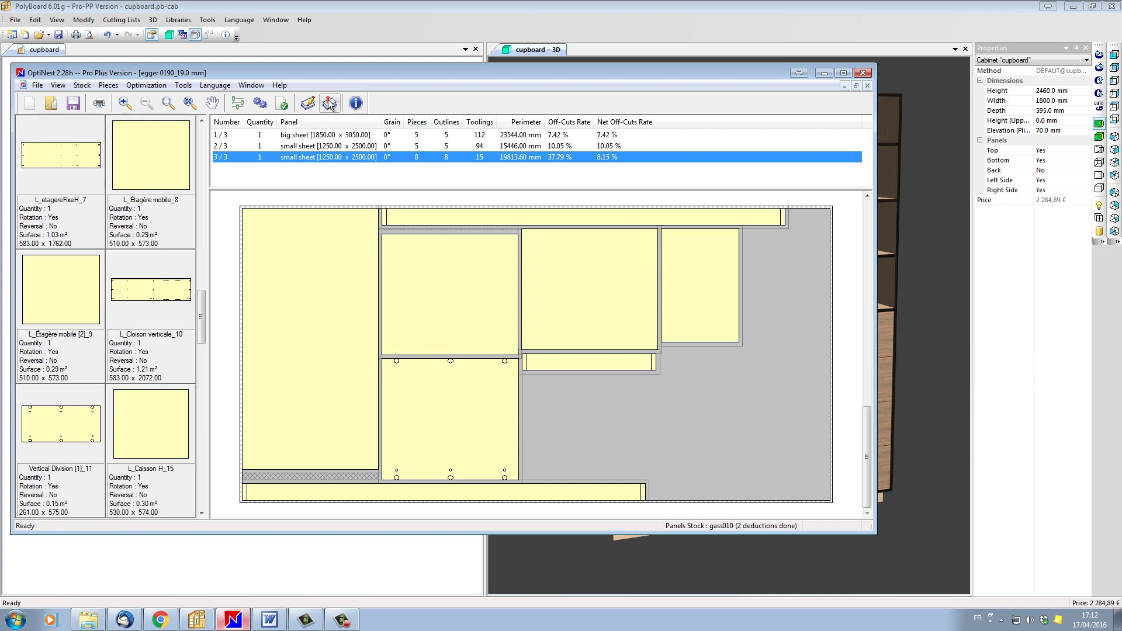
click(314, 107)
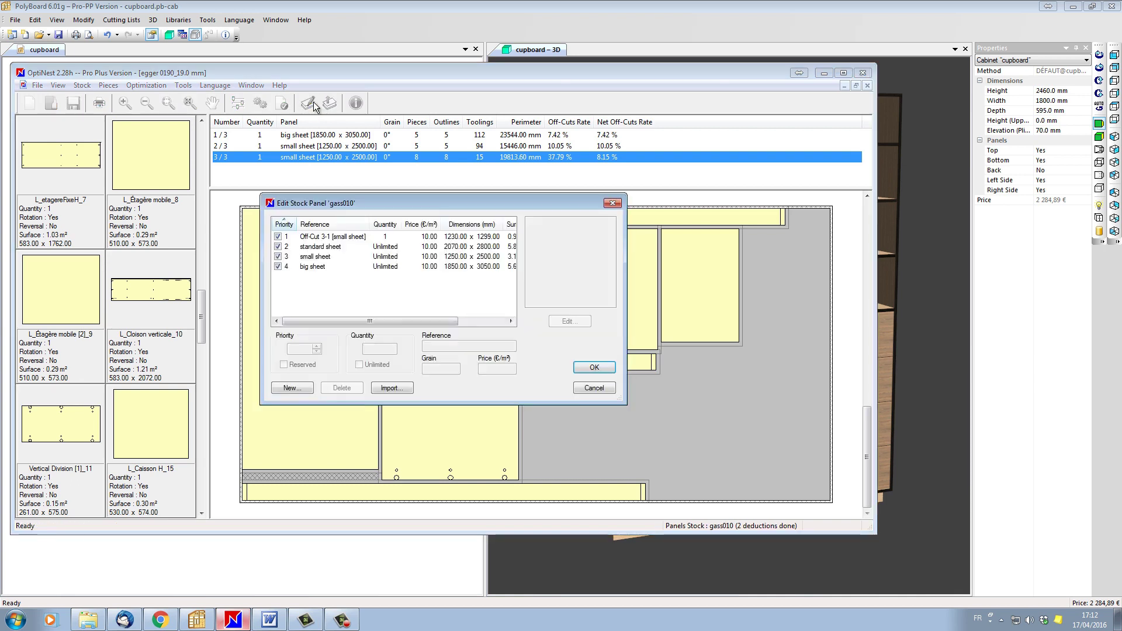
click(305, 239)
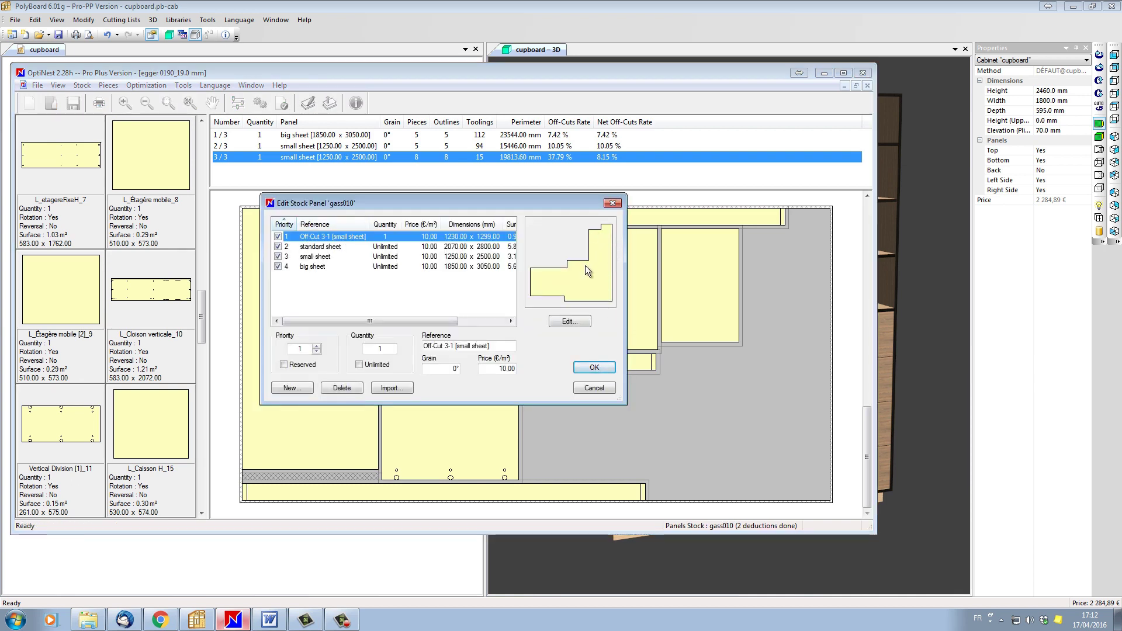
key(Return)
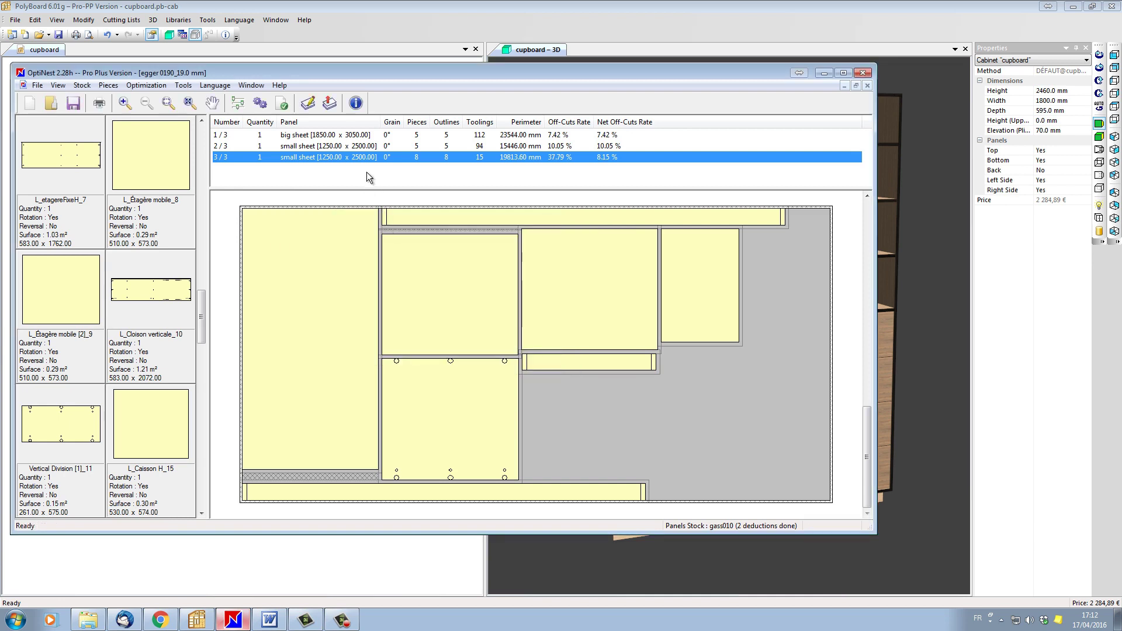
Step: Switch to the egger 0191_19.0 mm material
click(251, 86)
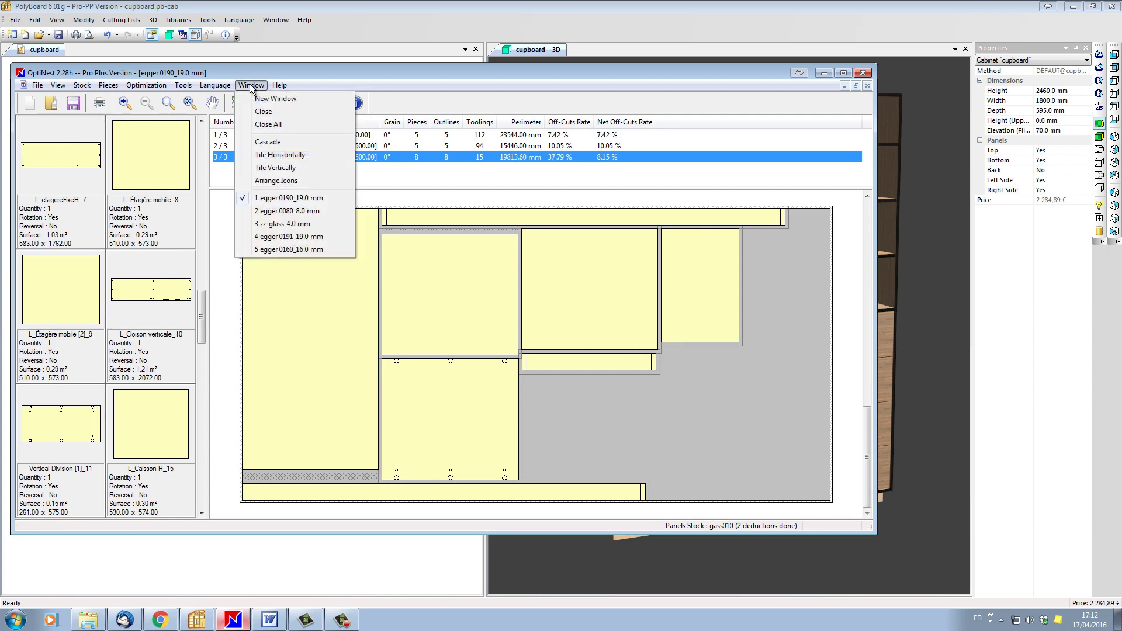
click(287, 241)
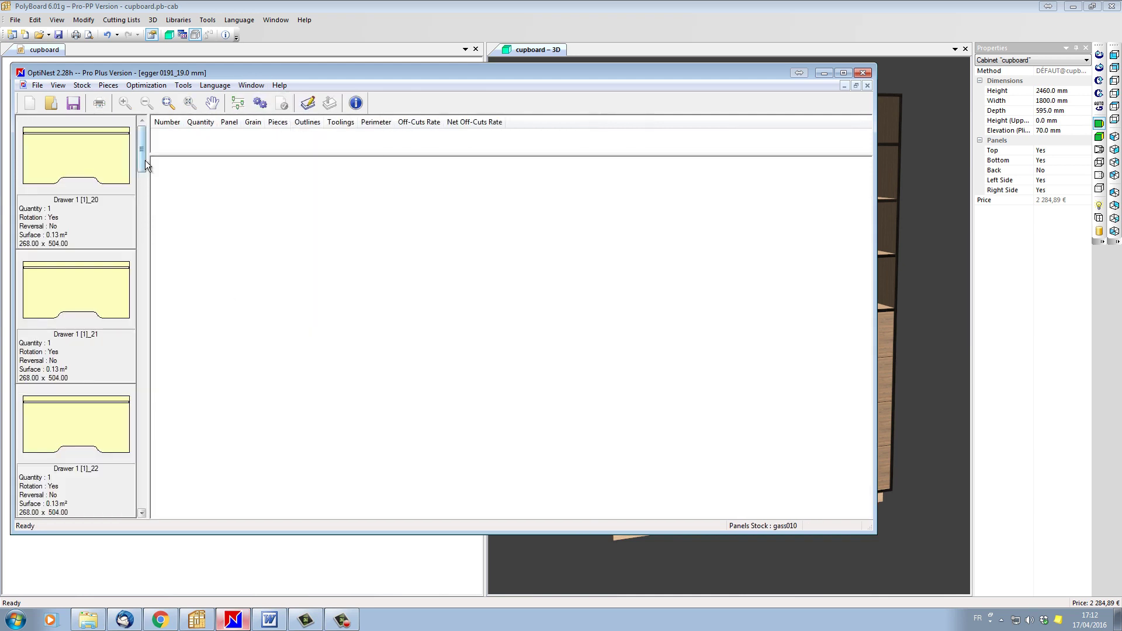
mouse_move(142, 161)
mouse_down()
mouse_move(142, 481)
mouse_move(140, 159)
mouse_up()
Step: Limit this material's stock to the Off-Cut 3-1 panel, disabling the full-size sheets
click(307, 104)
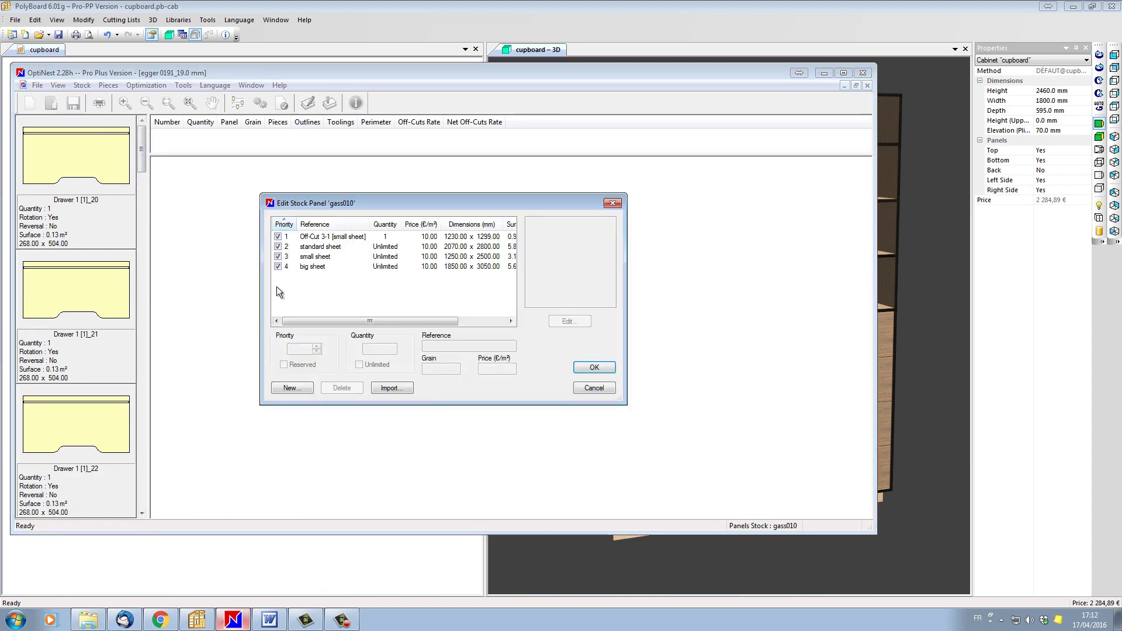
click(330, 268)
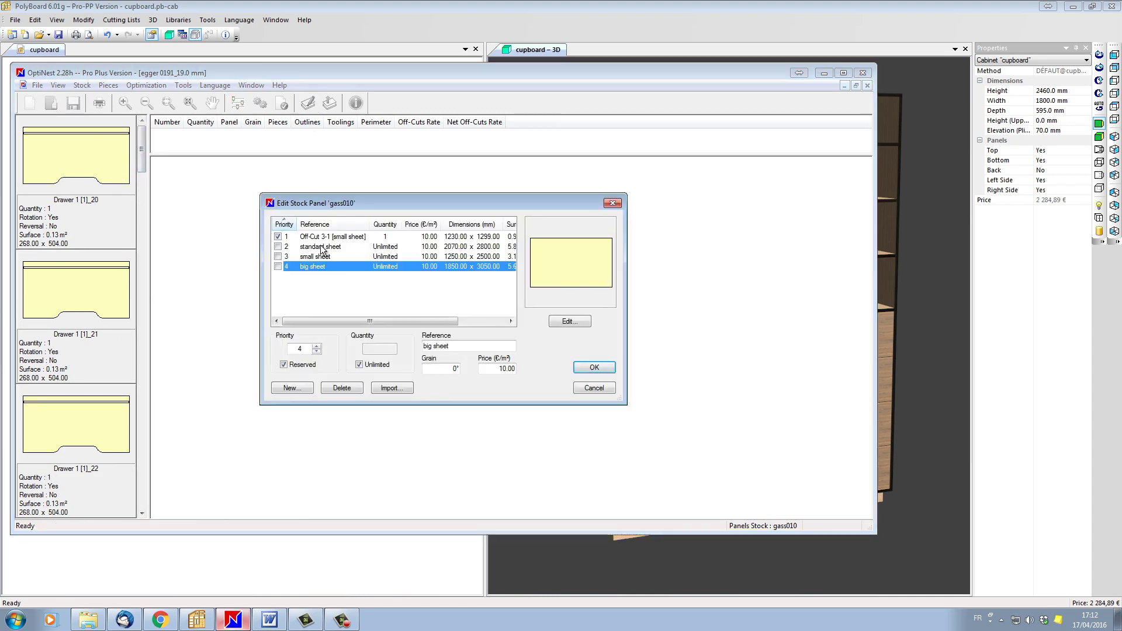
click(274, 238)
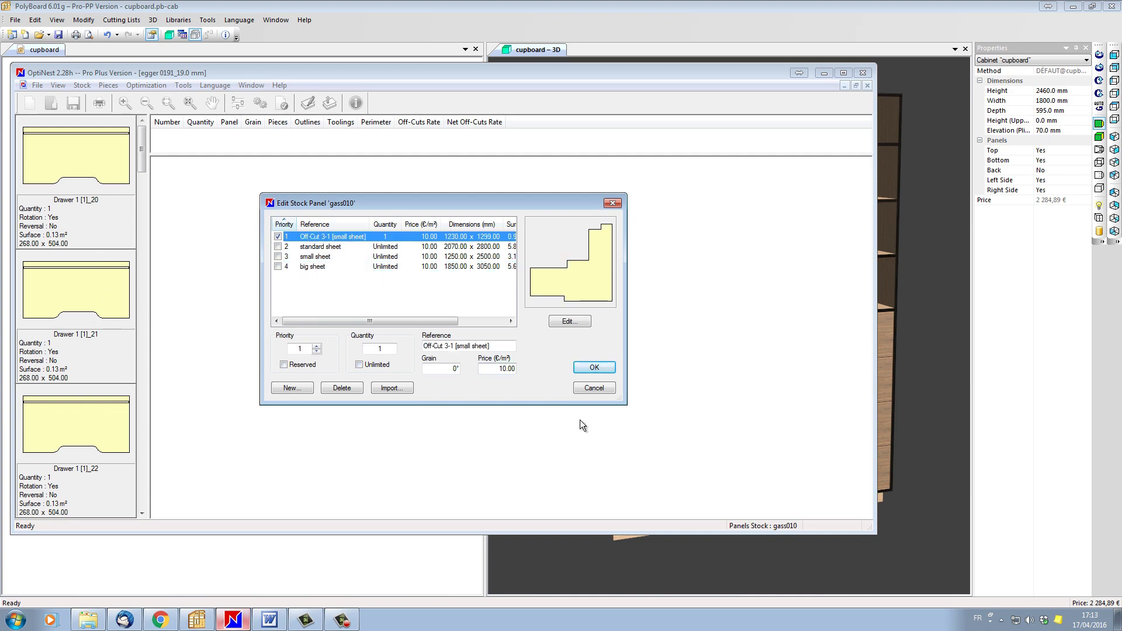
click(594, 367)
Step: Nest the egger 0191 parts onto Off-Cut 3-1, placing 6 of 10 pieces at 33.72 % off-cut
click(260, 103)
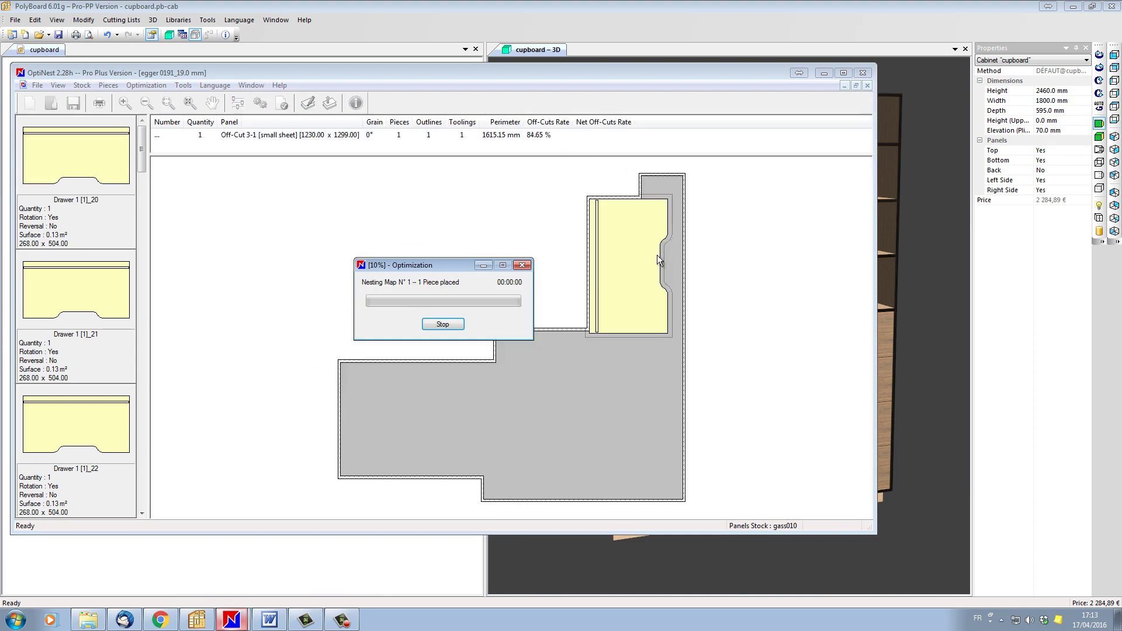
click(457, 367)
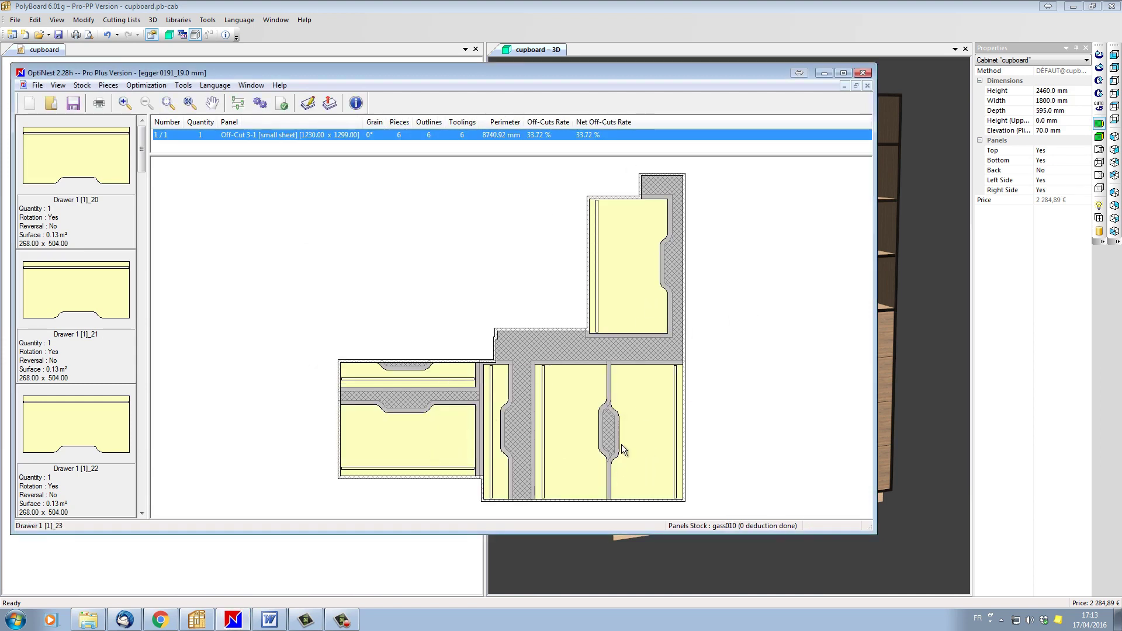
mouse_move(644, 253)
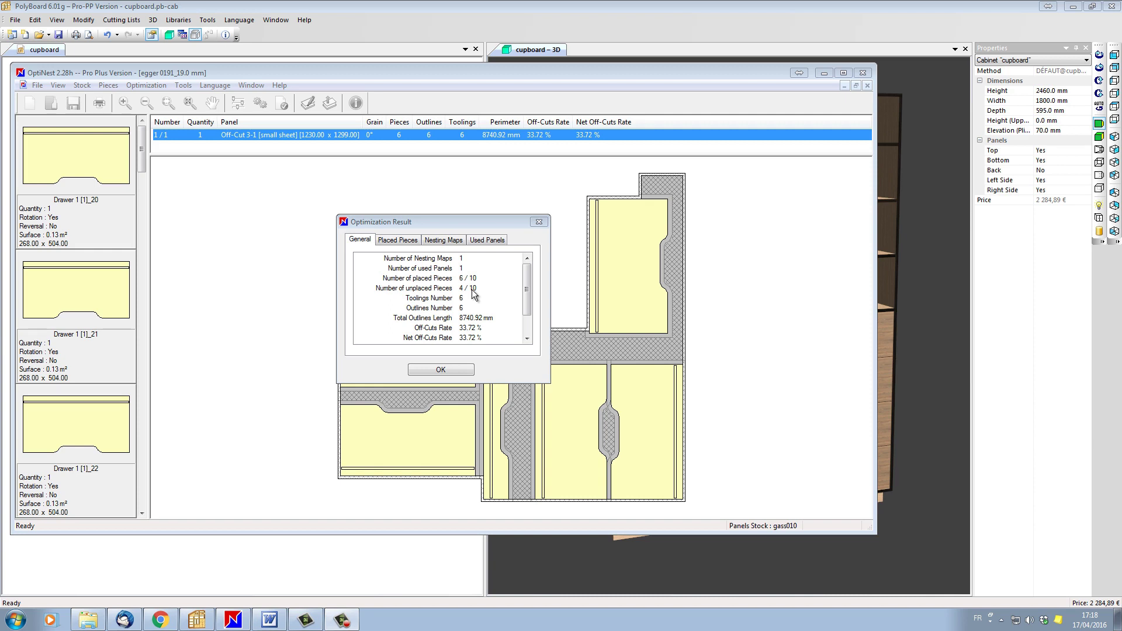
click(454, 370)
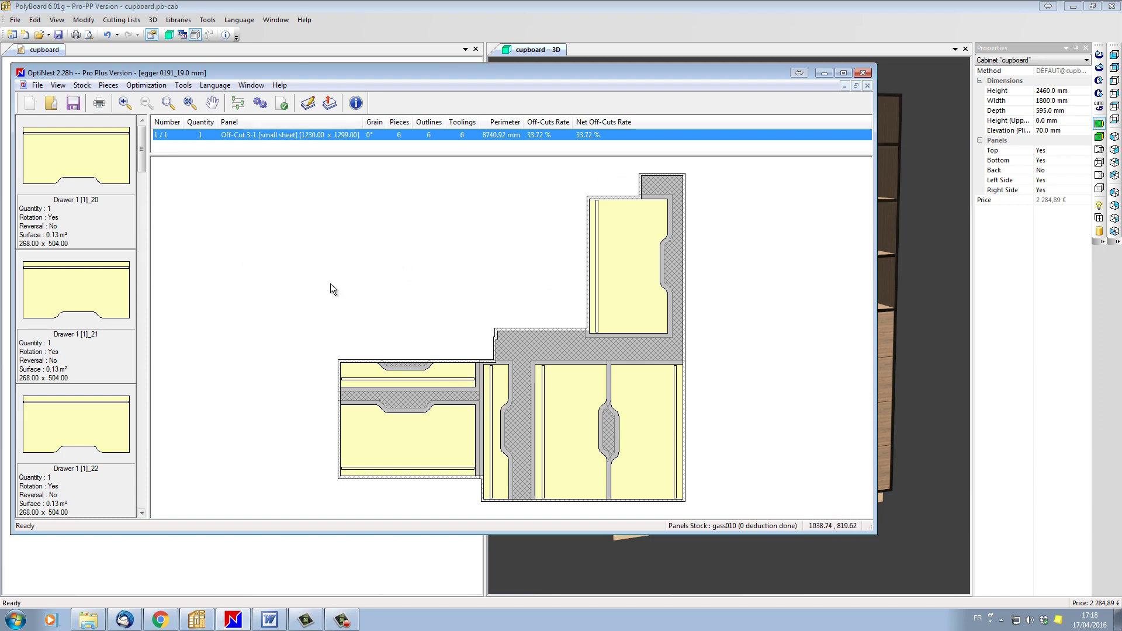
Step: Re-enable the 1250 × 2500 small sheet as stock and re-nest all 10 pieces
click(313, 104)
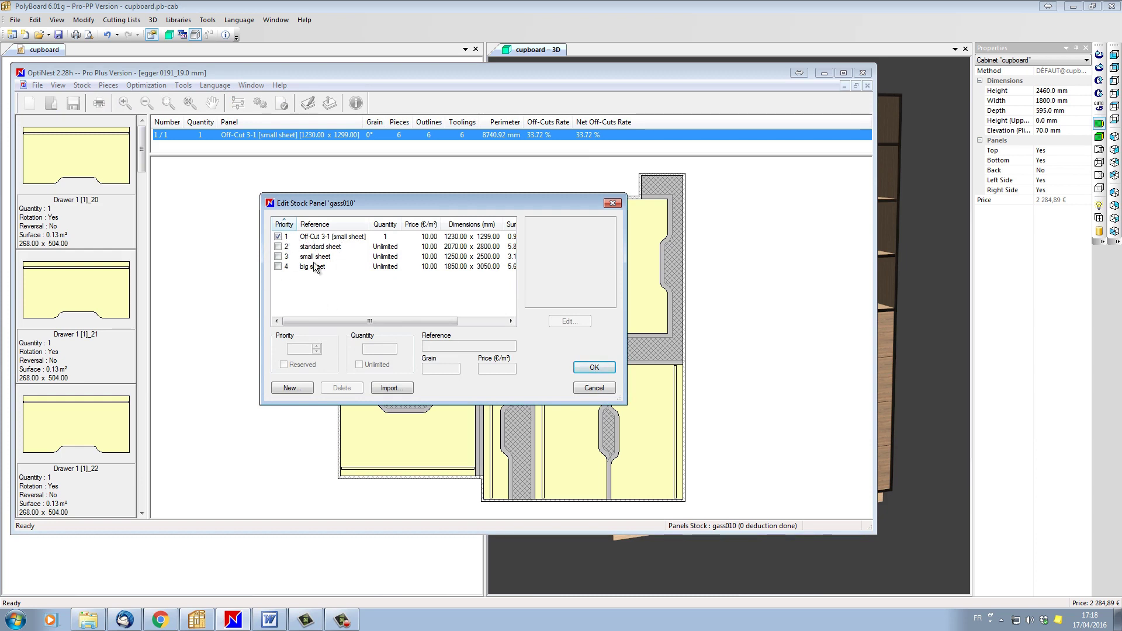
click(279, 257)
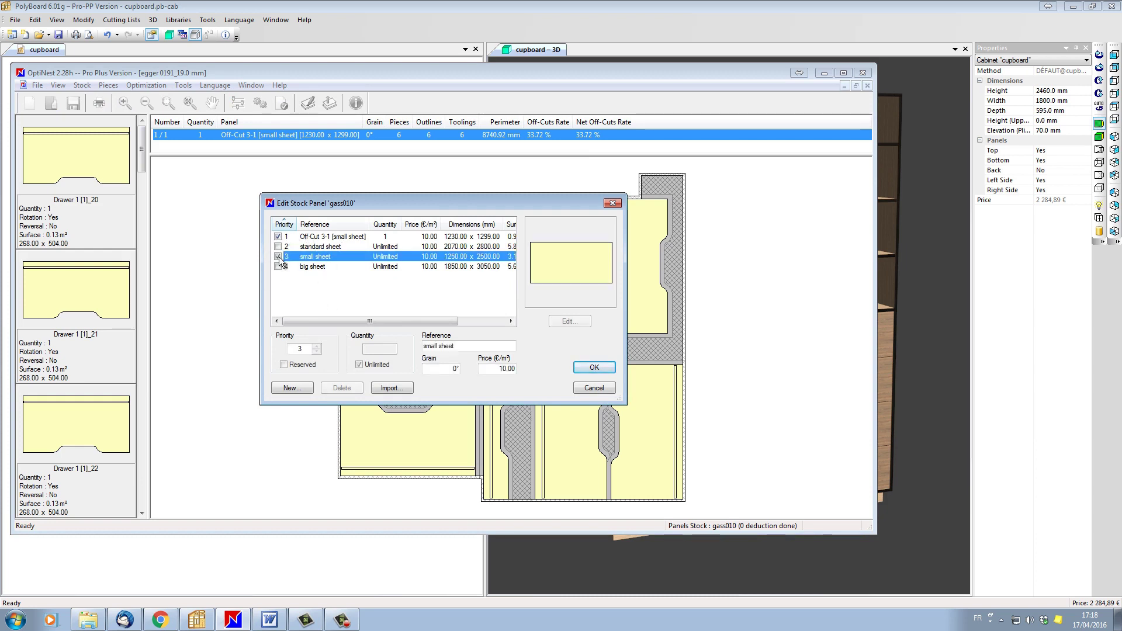
click(584, 369)
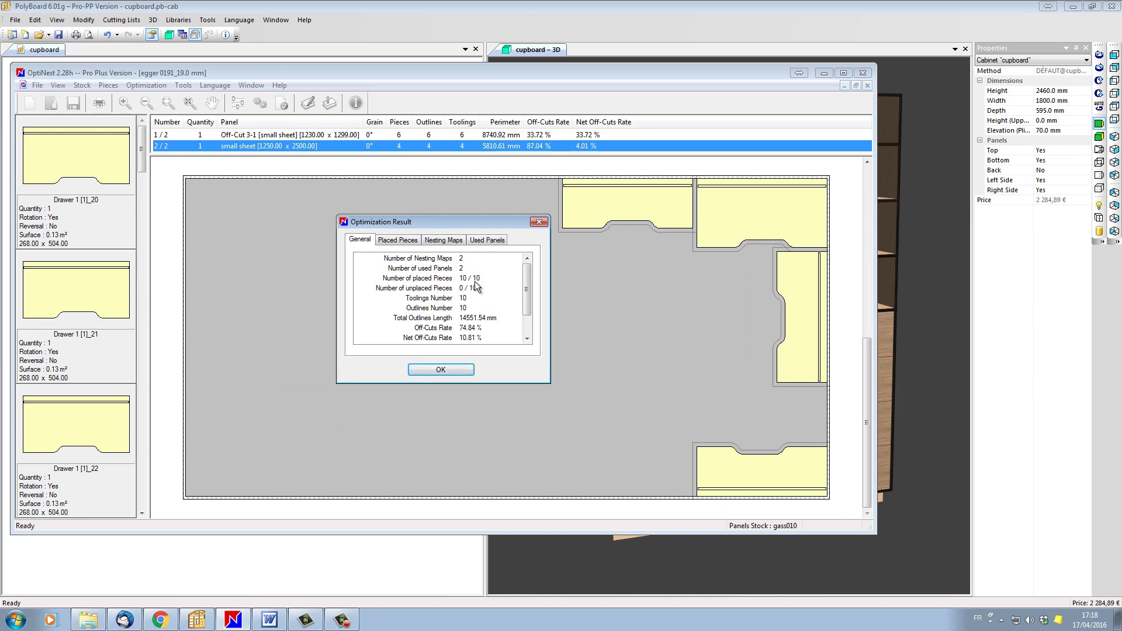
Step: Review the Off-Cut 3-1 and small-sheet layouts, then deduct panels to recover the 1230 × 2480 Off-Cut 2-1
click(440, 370)
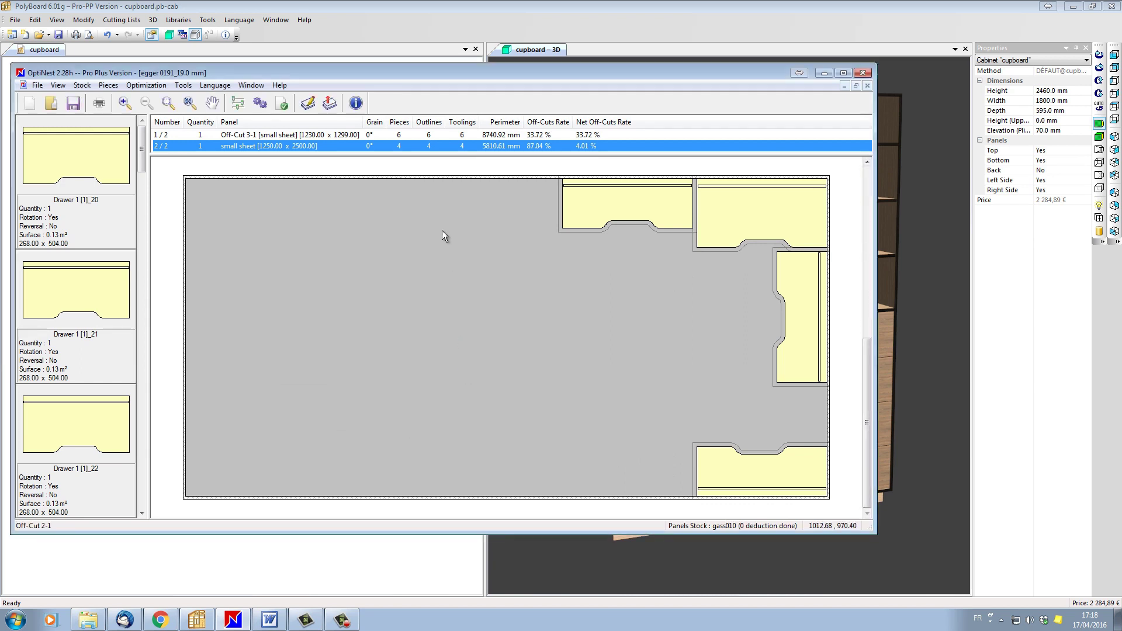
drag(436, 154, 431, 197)
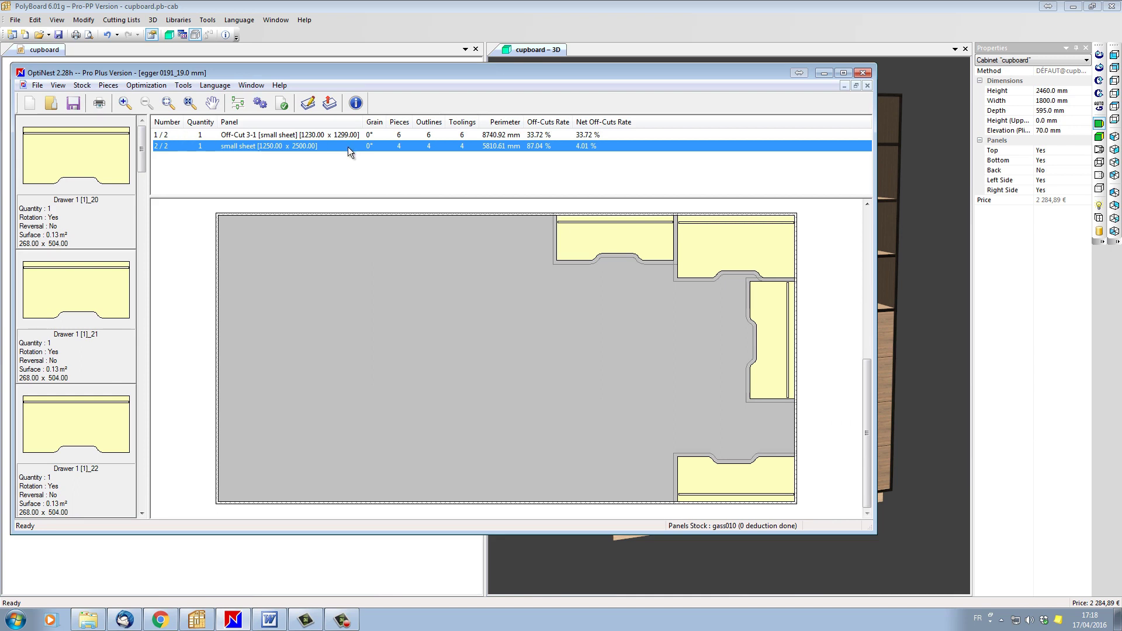
click(234, 135)
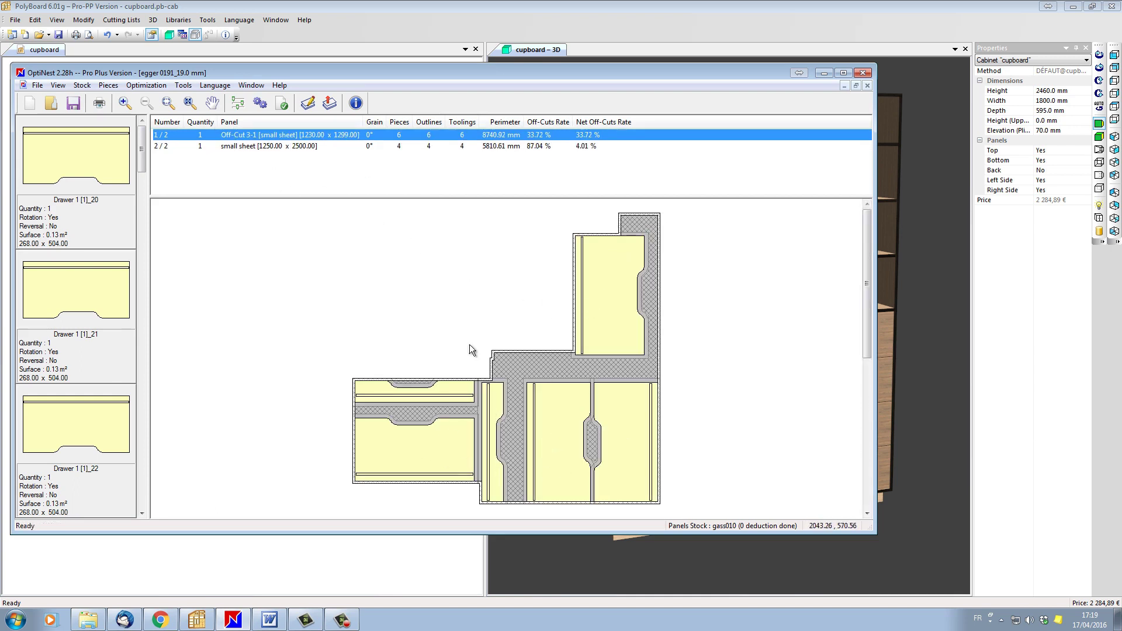
click(228, 146)
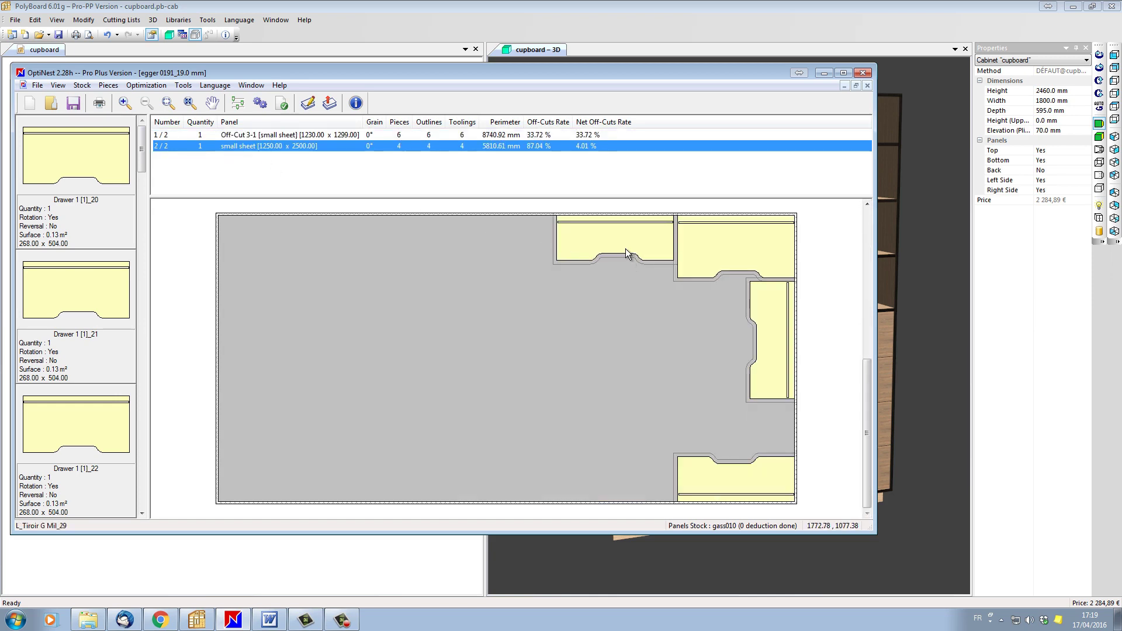
mouse_move(747, 476)
click(331, 105)
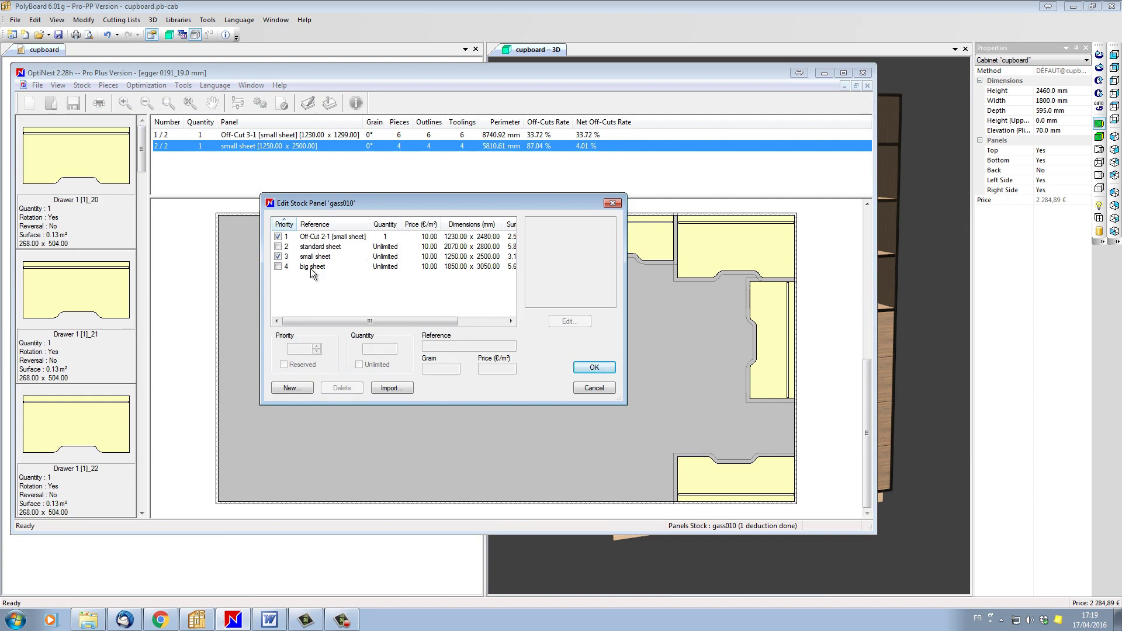
click(311, 237)
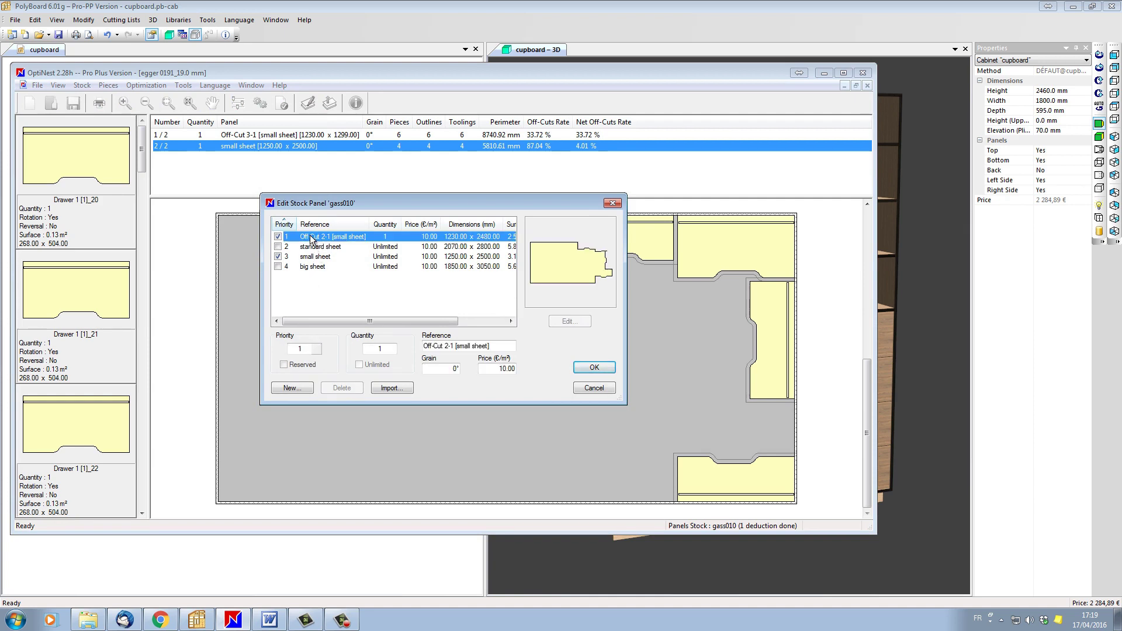